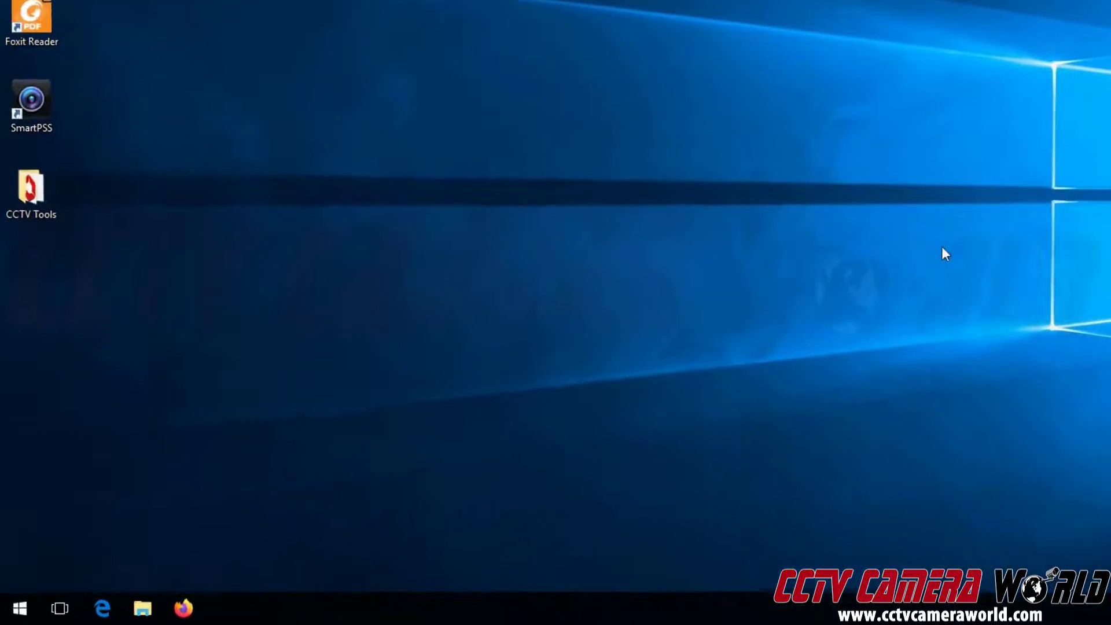
Search the Start menu for 'internet explorer'.
key("super")
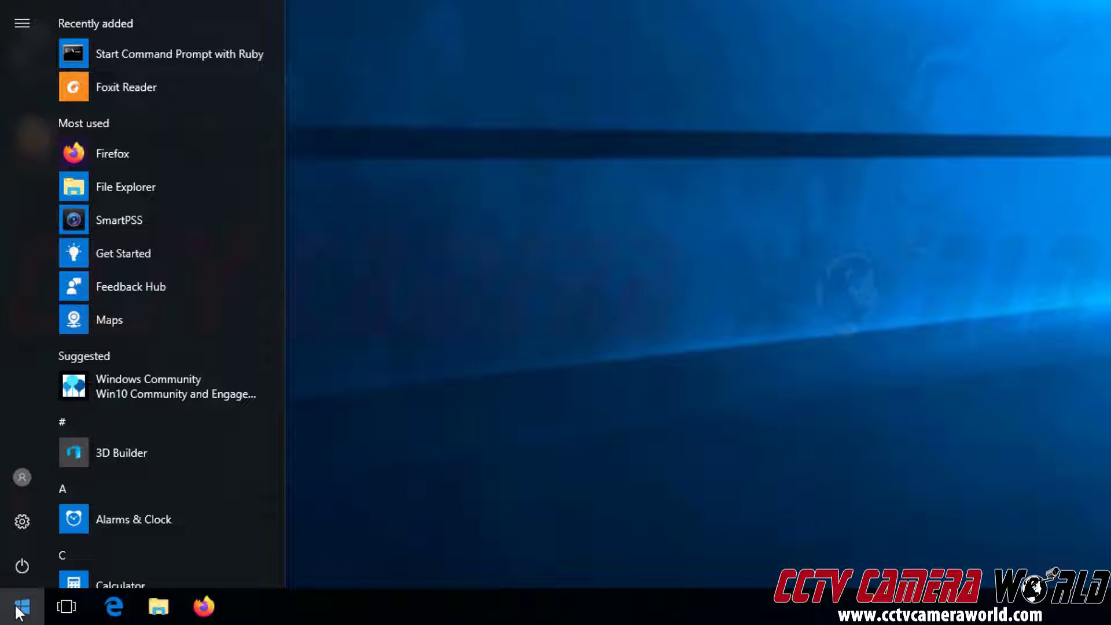
type("internet e")
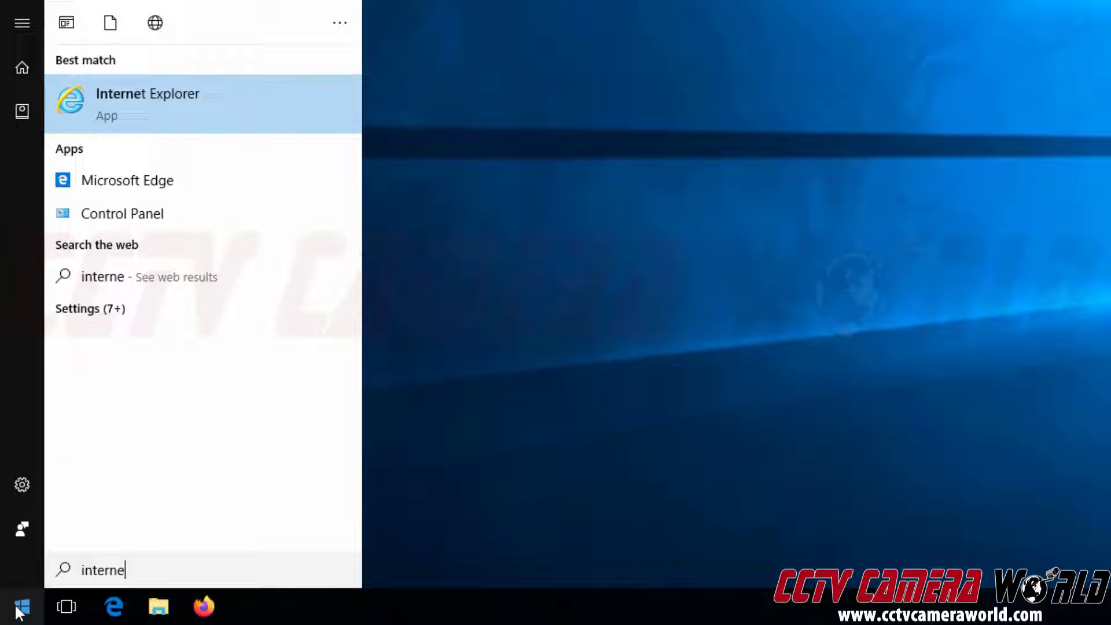
type("xplorer")
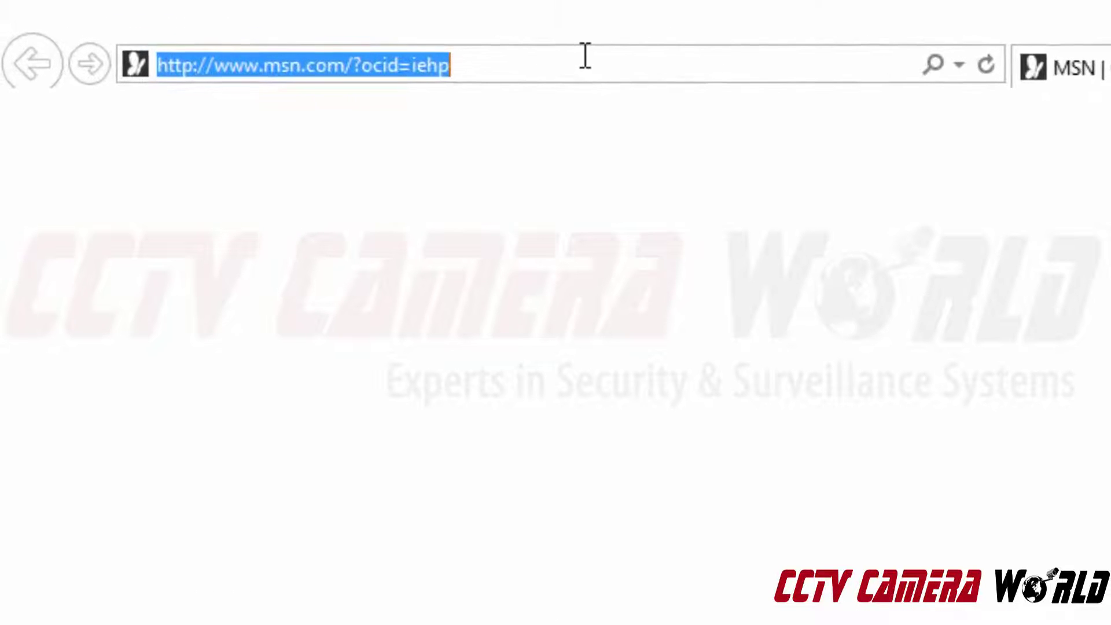
Load the camera's address 192.168.1.109 in Internet Explorer.
type("192.")
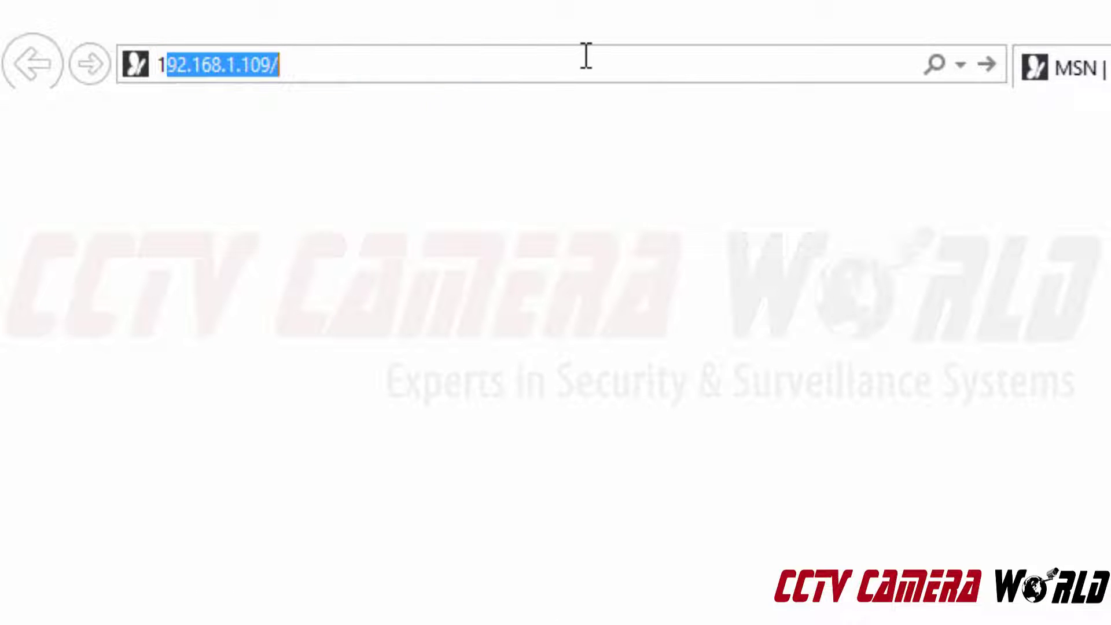
type("168.1.")
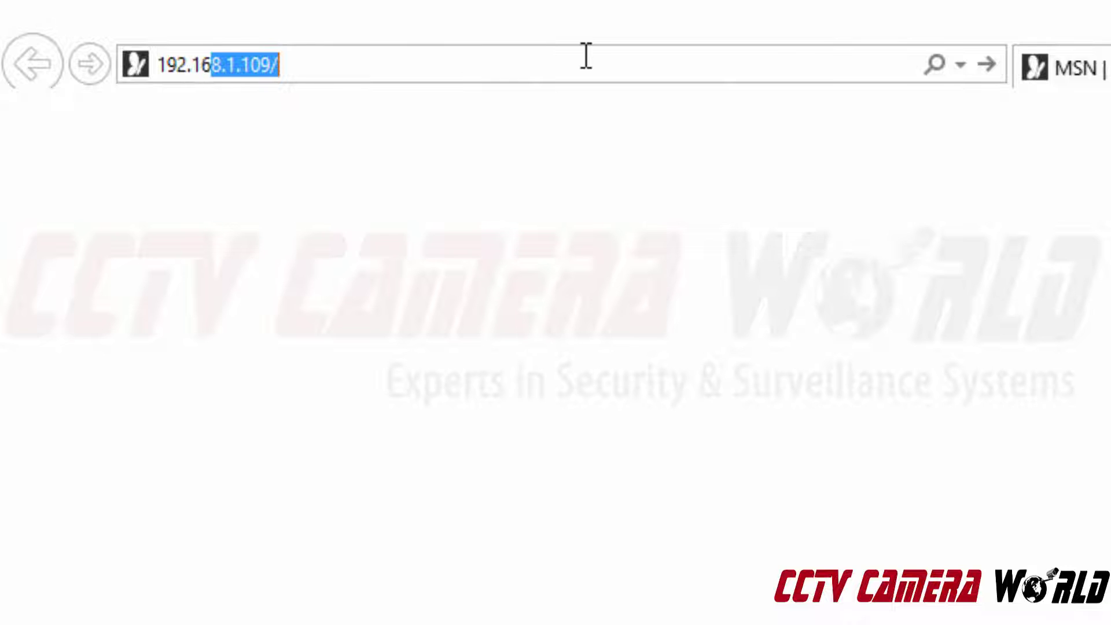
type("109")
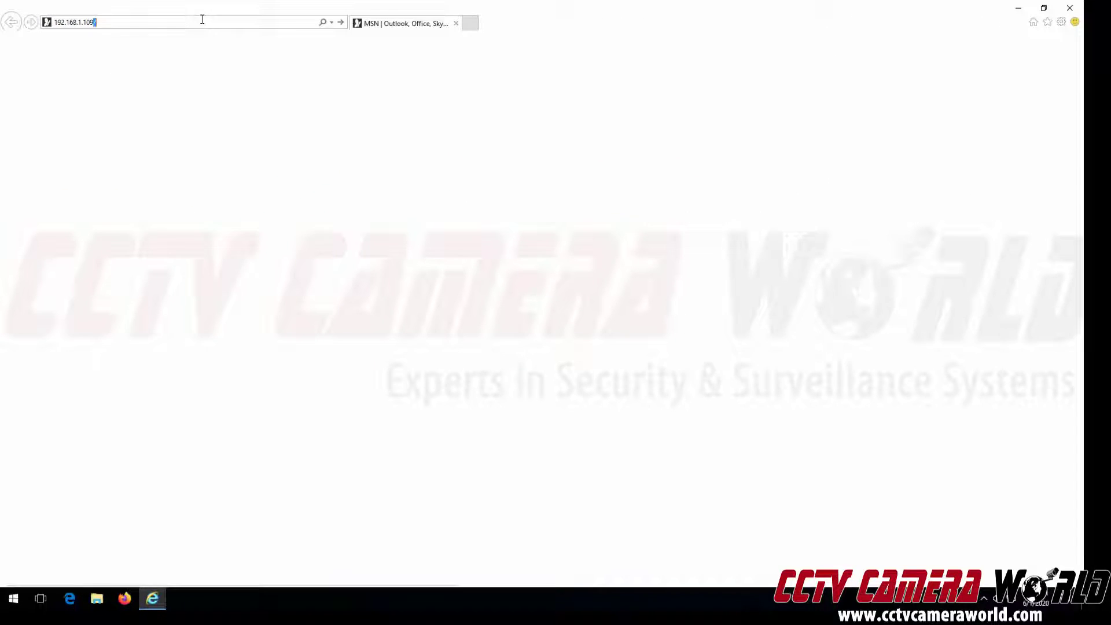
key("Return")
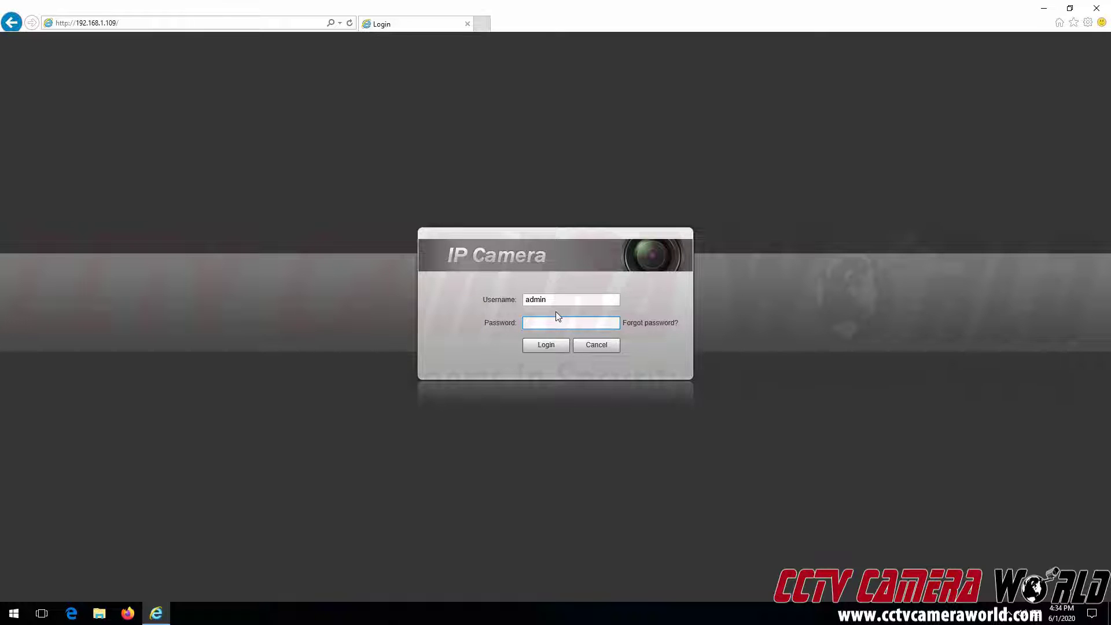
Log in to the camera's web interface with the account password.
type("••")
left_click(563, 350)
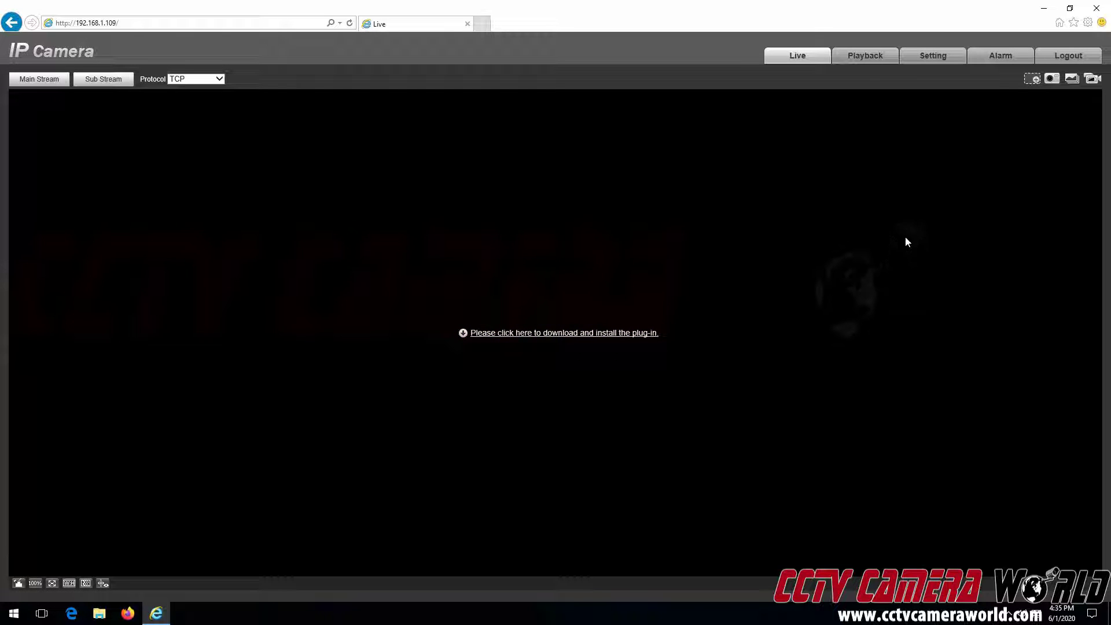
Open the Setting page and expand the Network category in the sidebar.
left_click(929, 57)
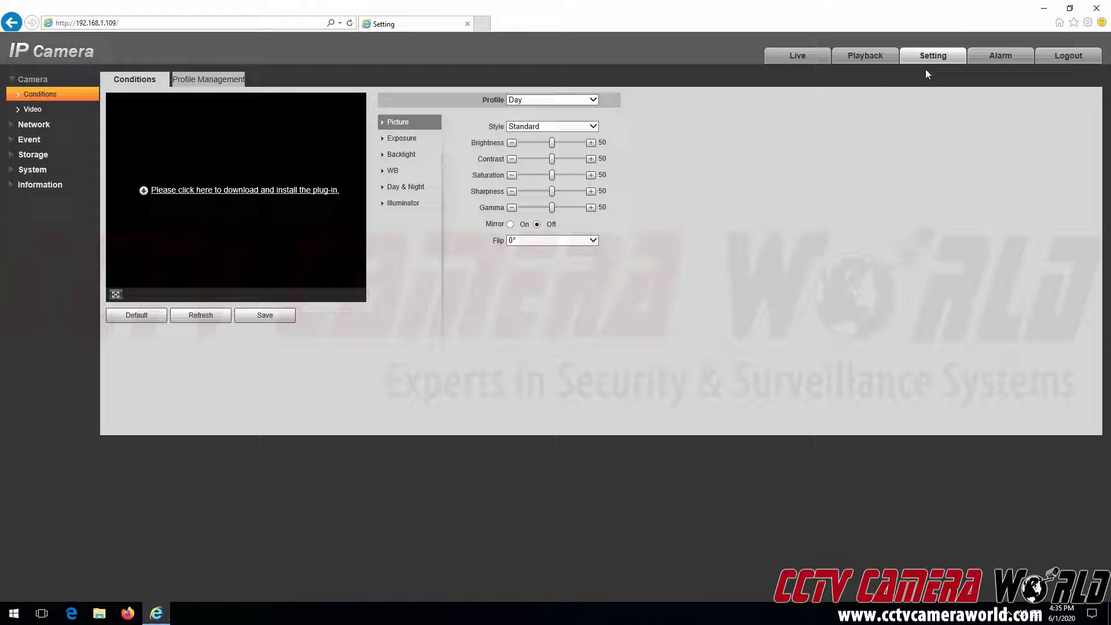
left_click(44, 125)
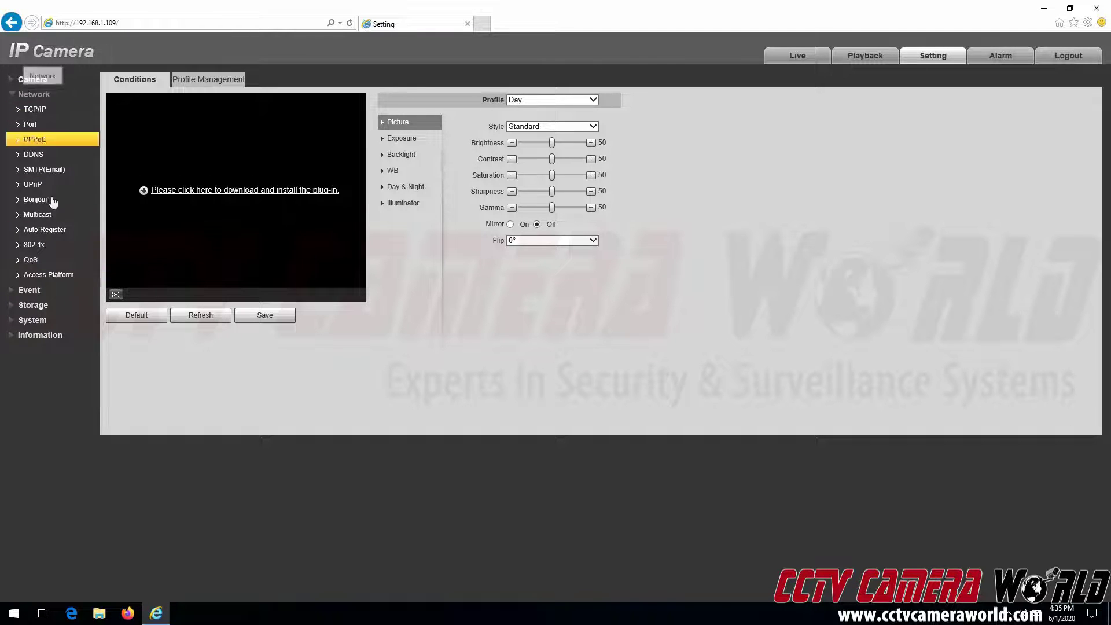
Enable P2P under Network > Access Platform, save, and refresh to confirm it shows Online.
left_click(54, 276)
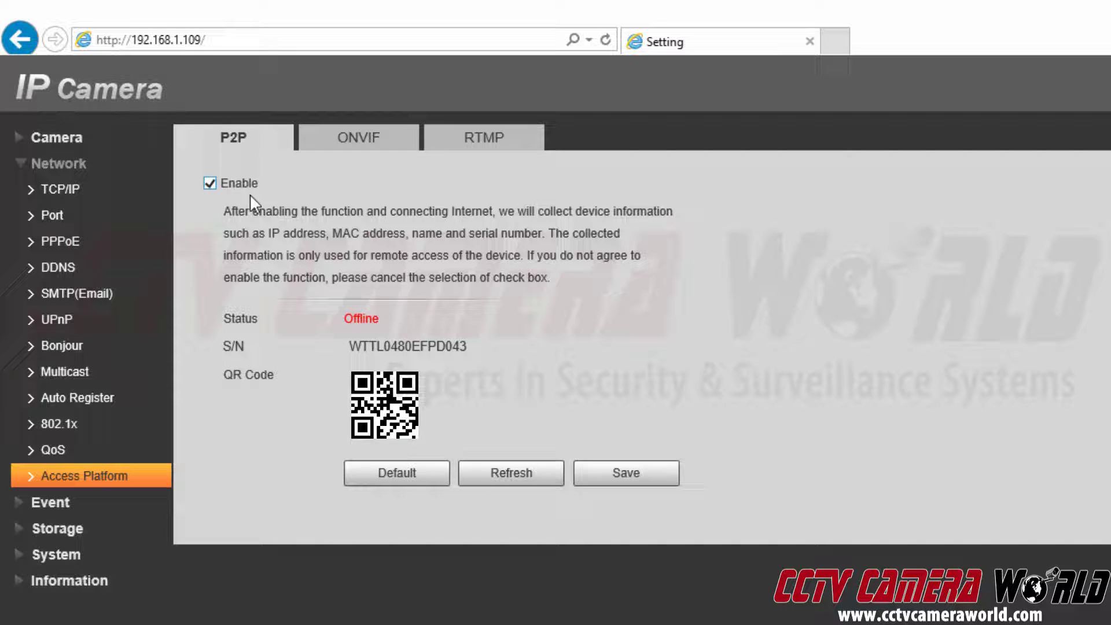
left_click(622, 479)
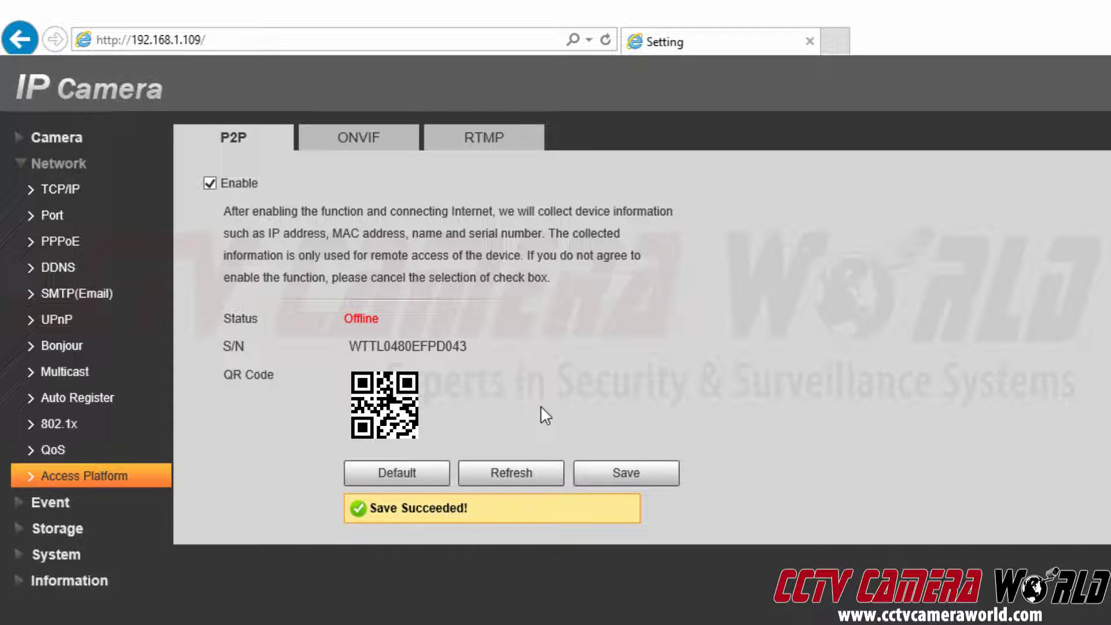
left_click(529, 474)
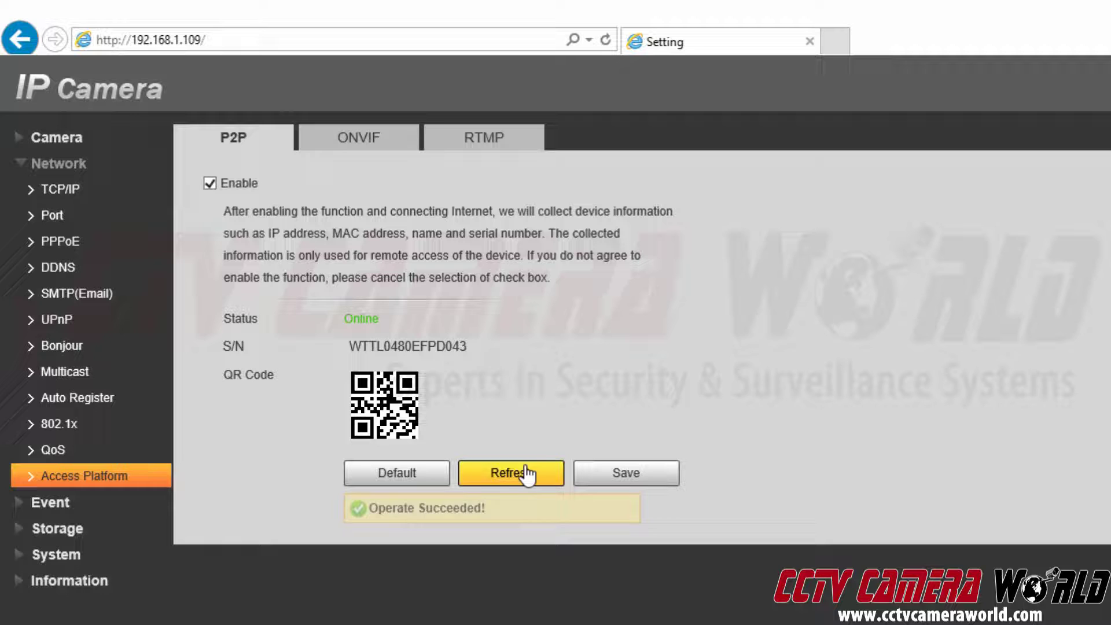
double_click(354, 324)
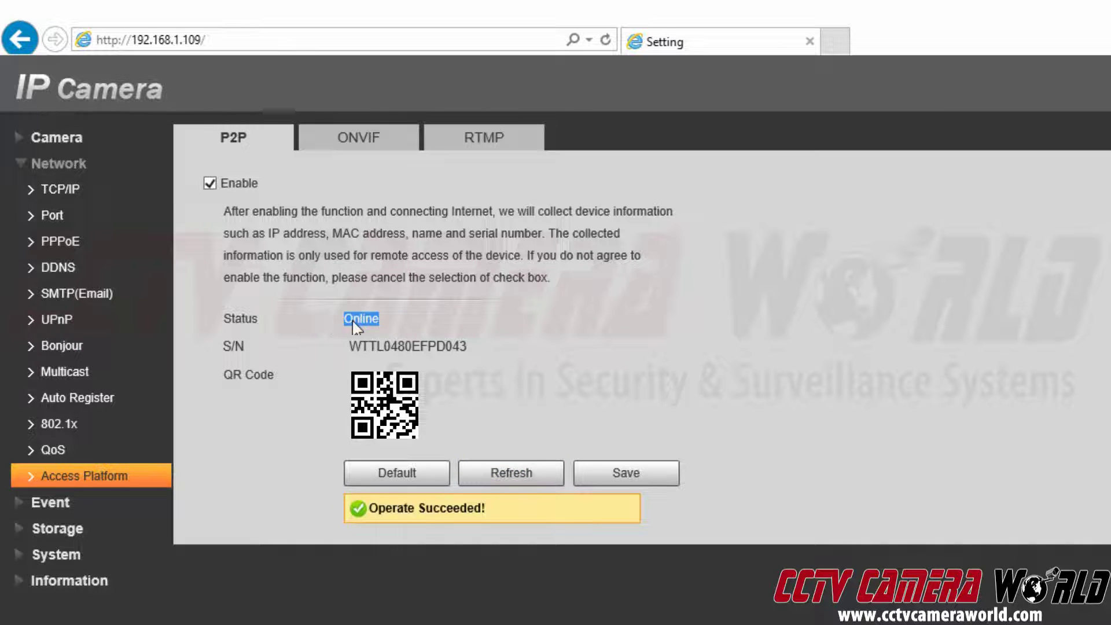
left_click(422, 327)
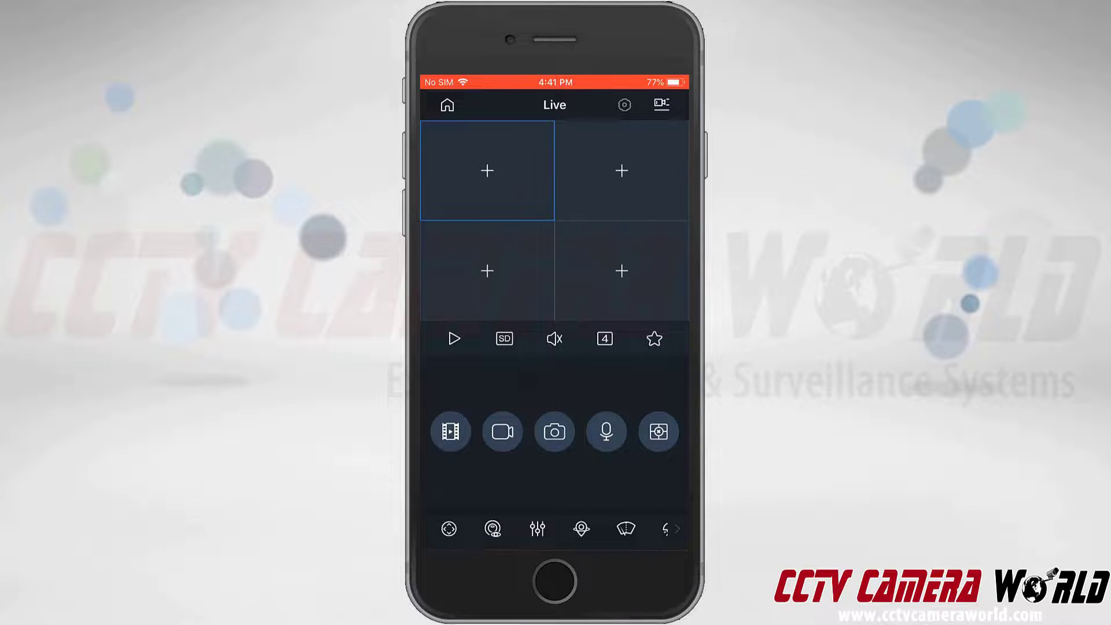
Go from the app's home screen to the Device Manager list.
left_click(447, 105)
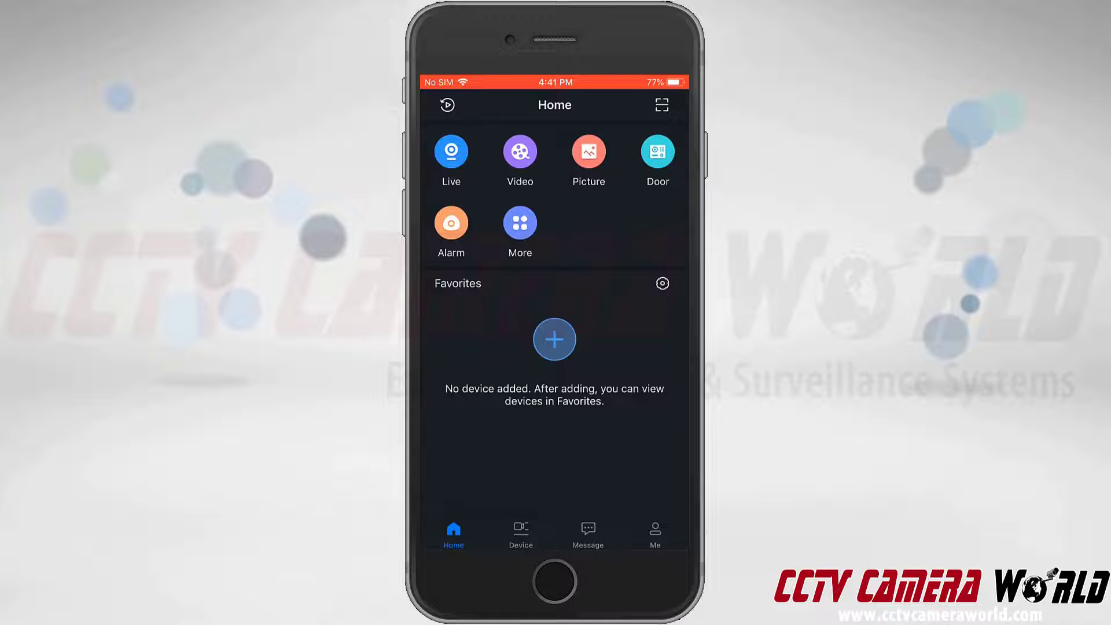
left_click(521, 532)
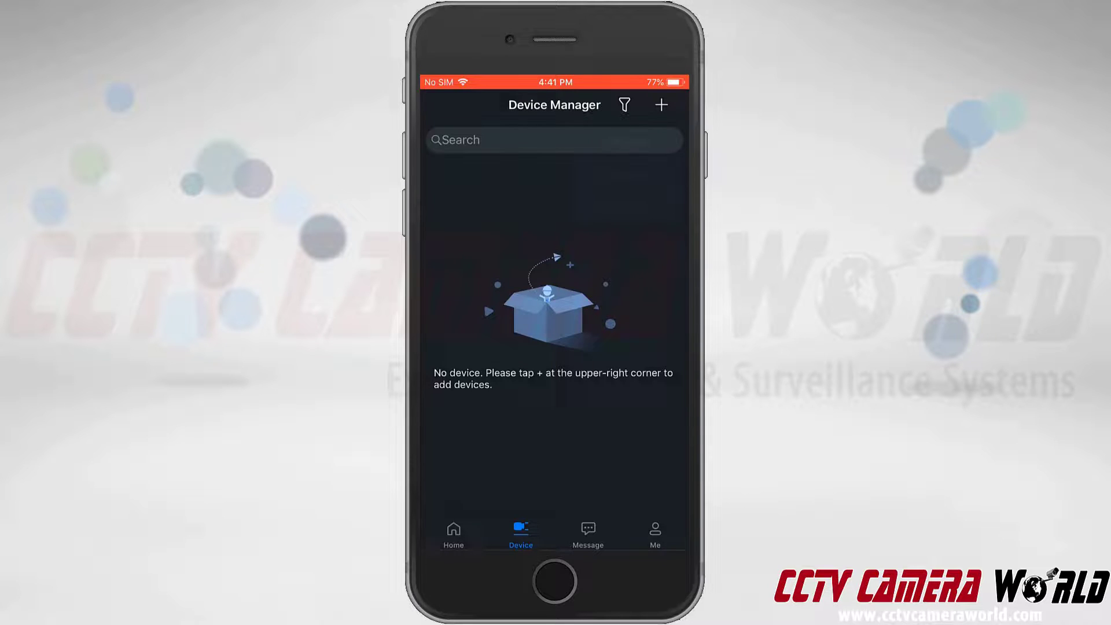
Use the + button in Device Manager to reveal the add-device methods.
left_click(661, 105)
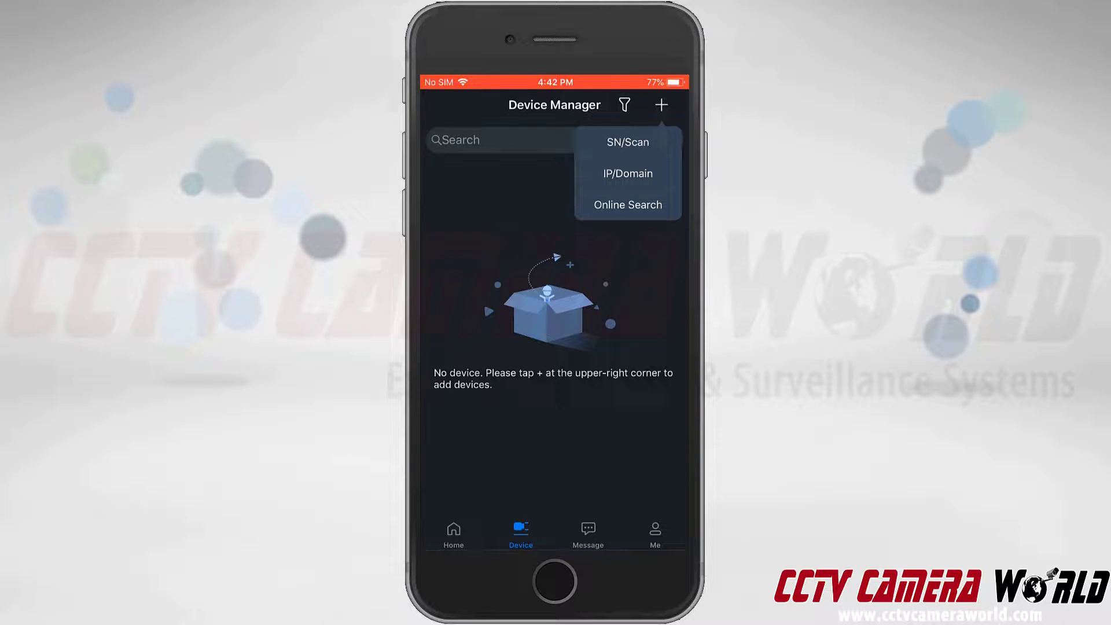
Choose SN/Scan to add the camera by its serial number.
left_click(628, 142)
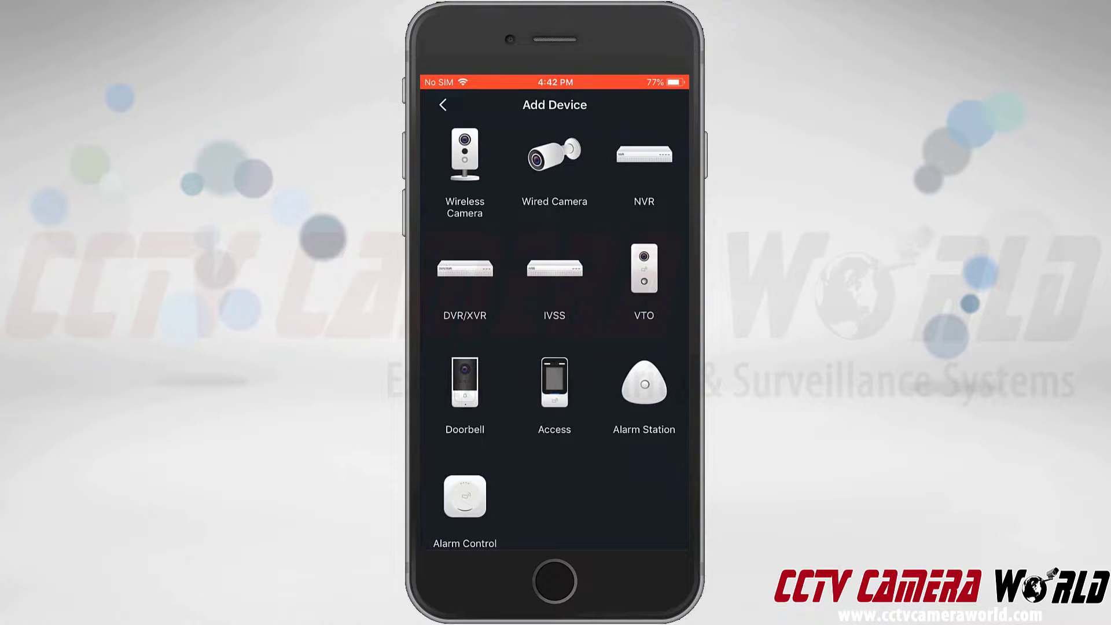
Pick the device type, name it '4K IP Camera', and enter the camera's password.
left_click(554, 312)
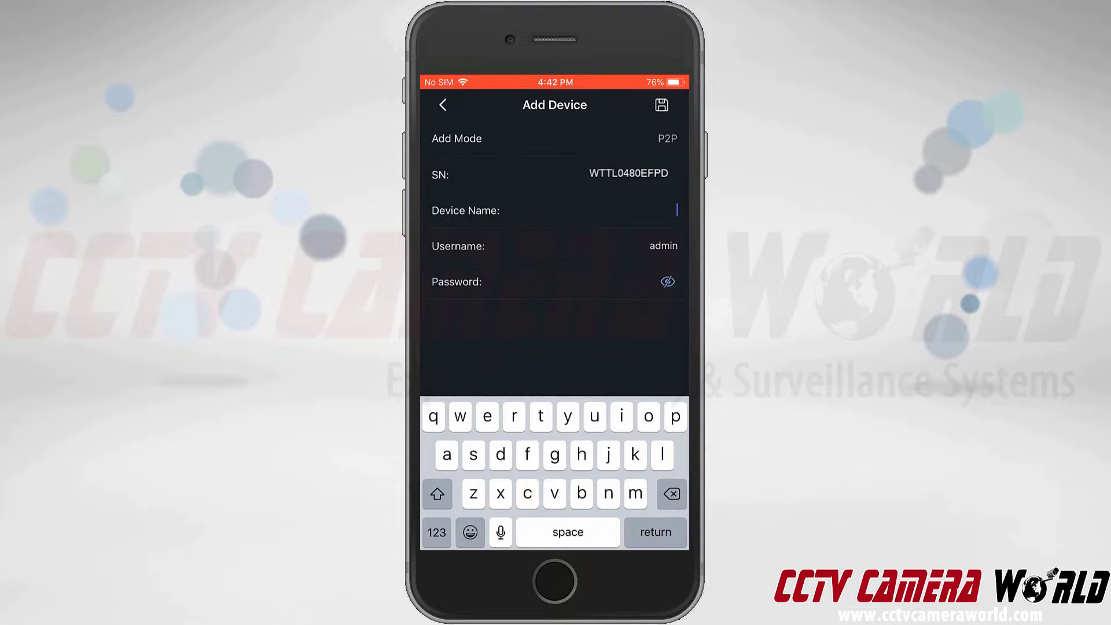
left_click(436, 531)
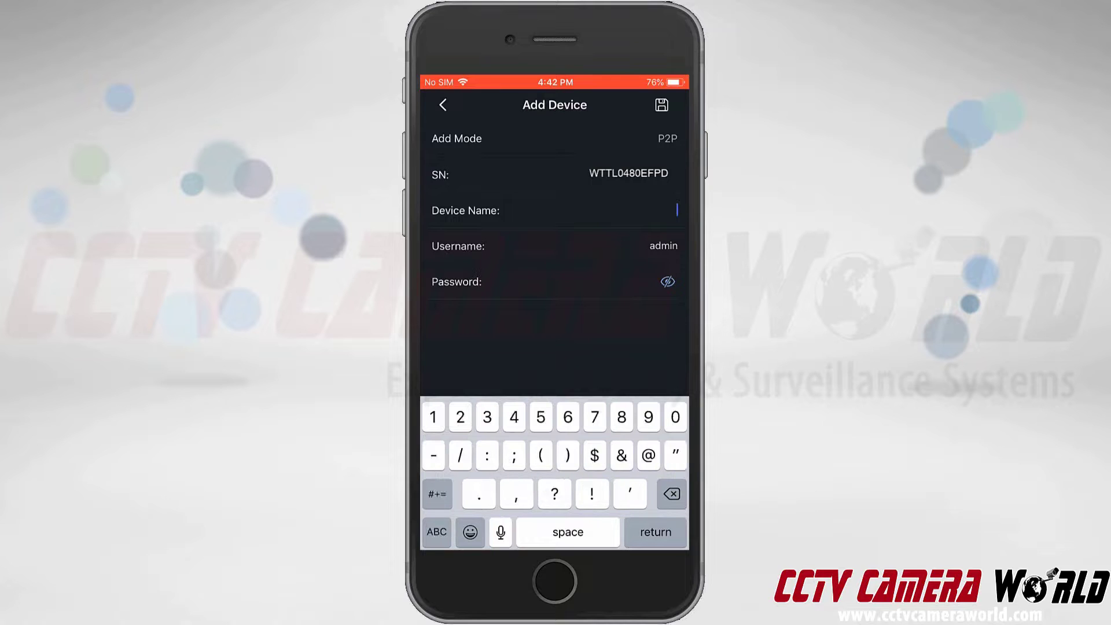
type("4K ")
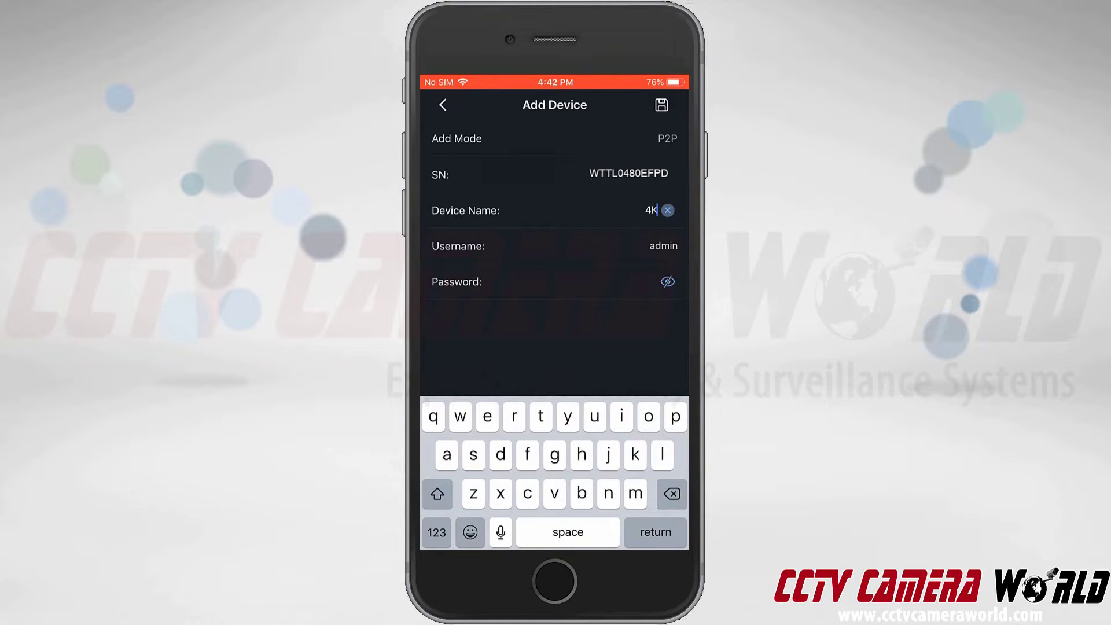
type("IP")
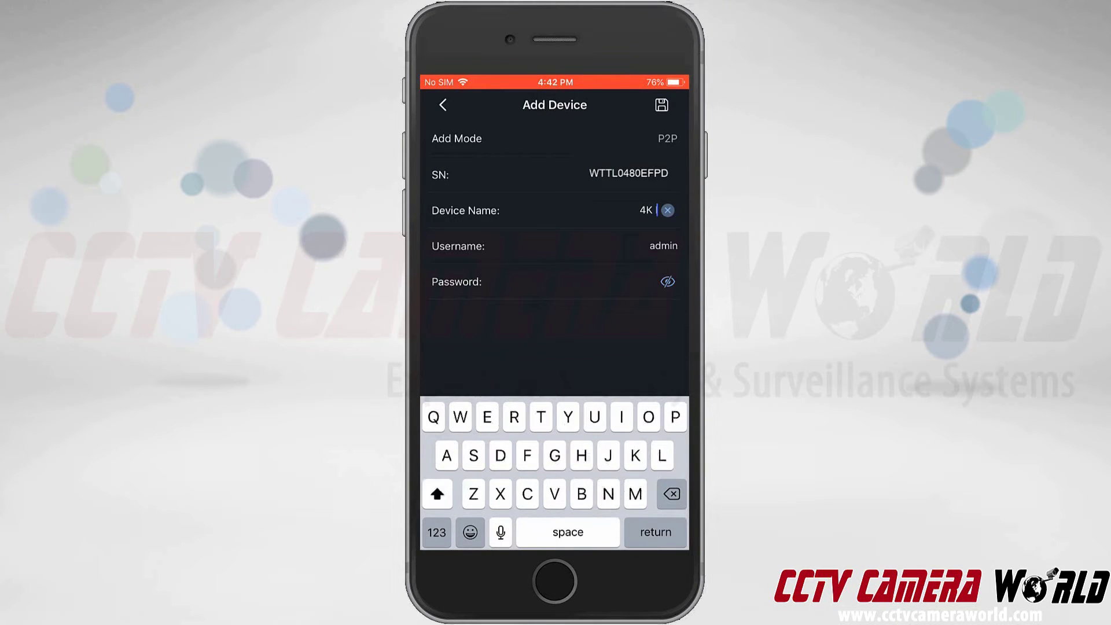
type("CA")
key("BackSpace")
key("BackSpace")
type("Camera")
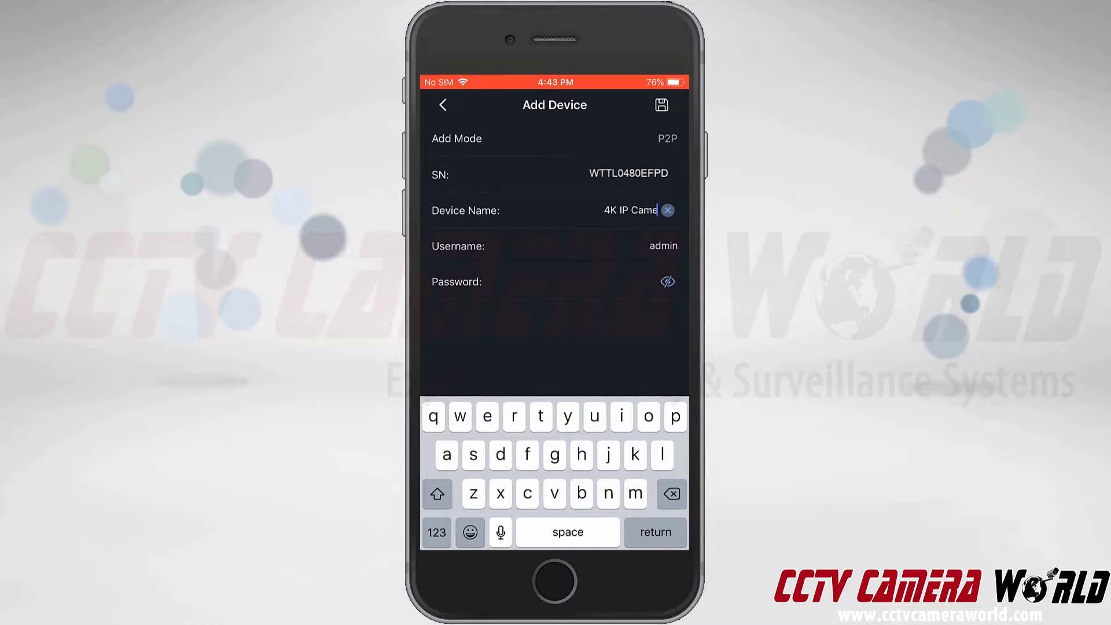
left_click(619, 282)
type("•••••h")
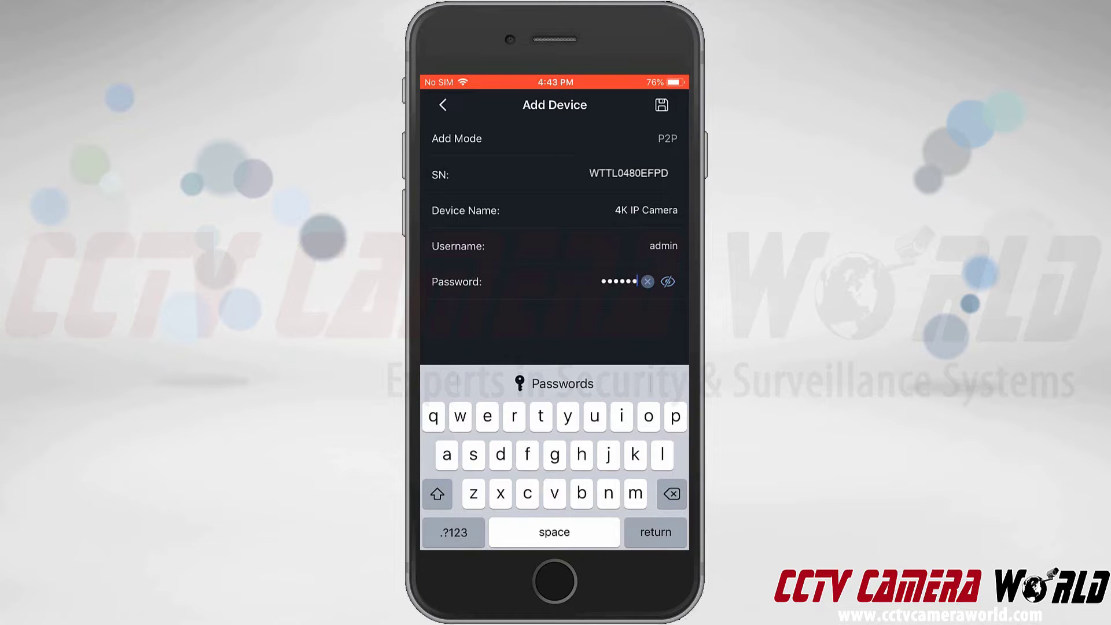
key("Return")
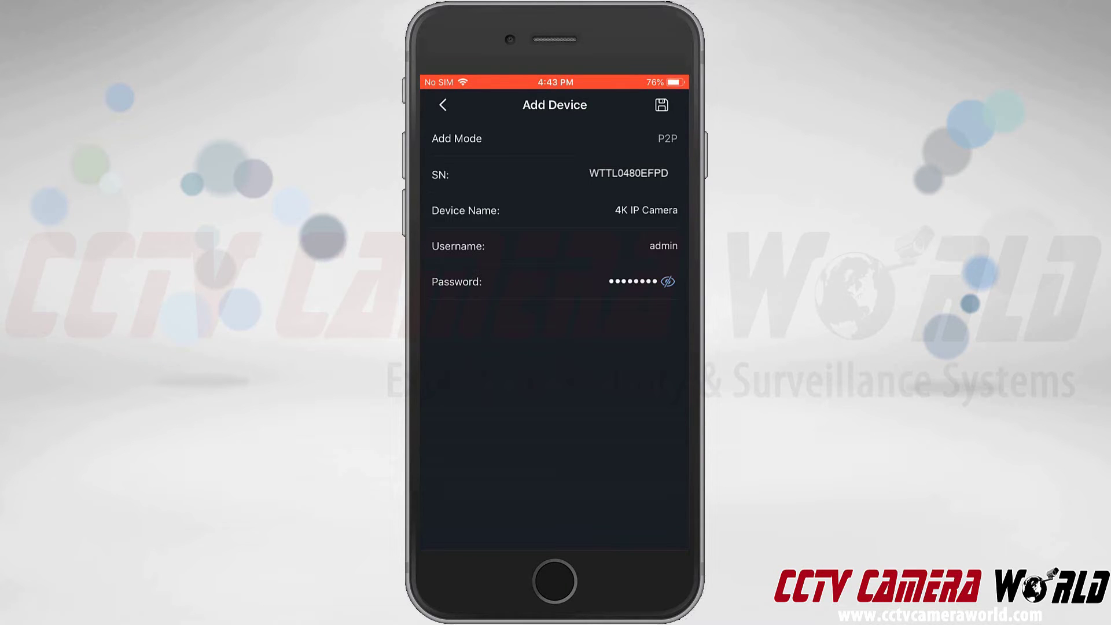
Save the 4K IP Camera so it connects and starts live video.
left_click(662, 104)
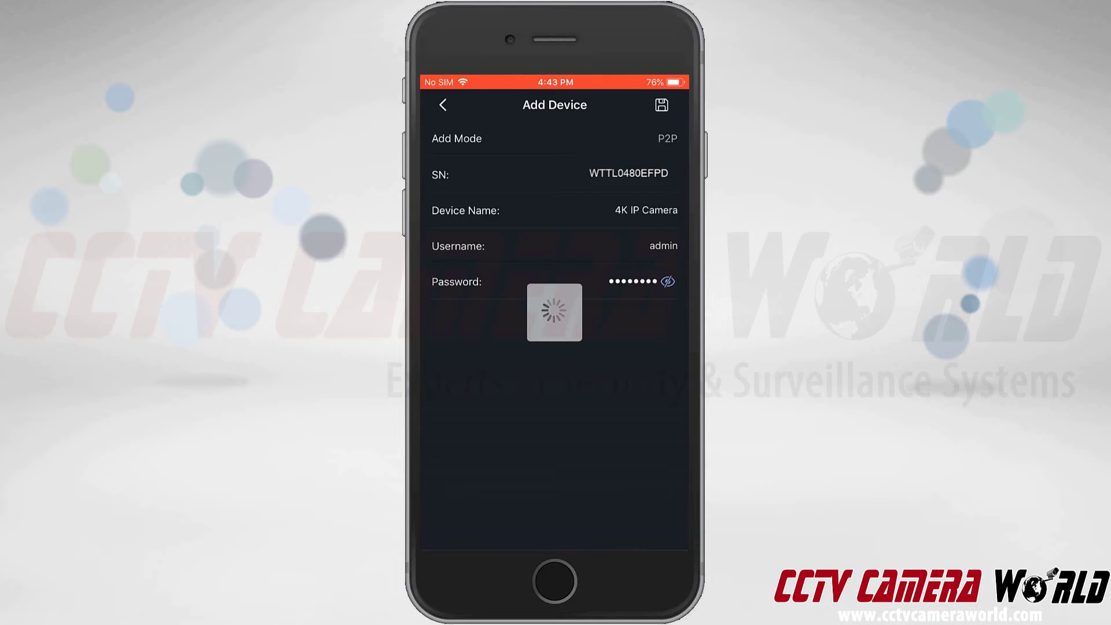